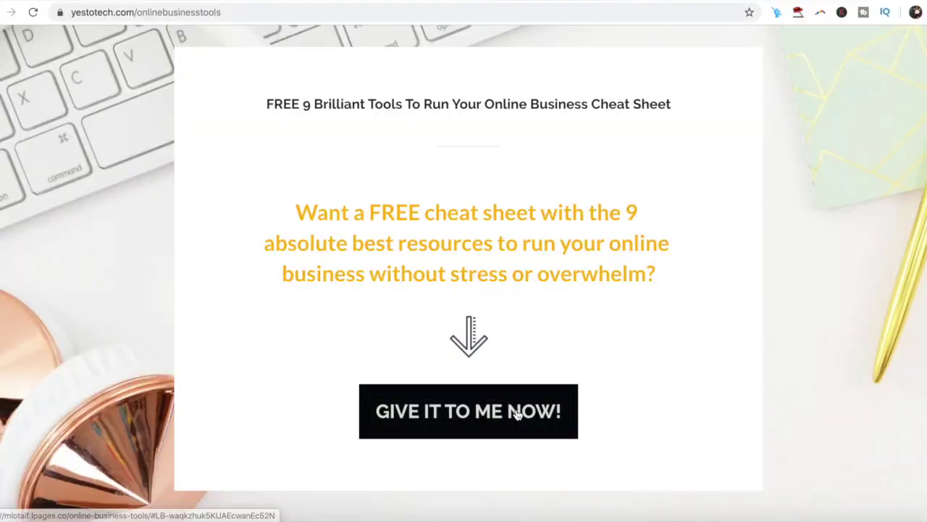
# Step: Open the free cheat-sheet signup form and start entering a first name and e-mail
pyautogui.click(511, 412)
pyautogui.write('Marina')
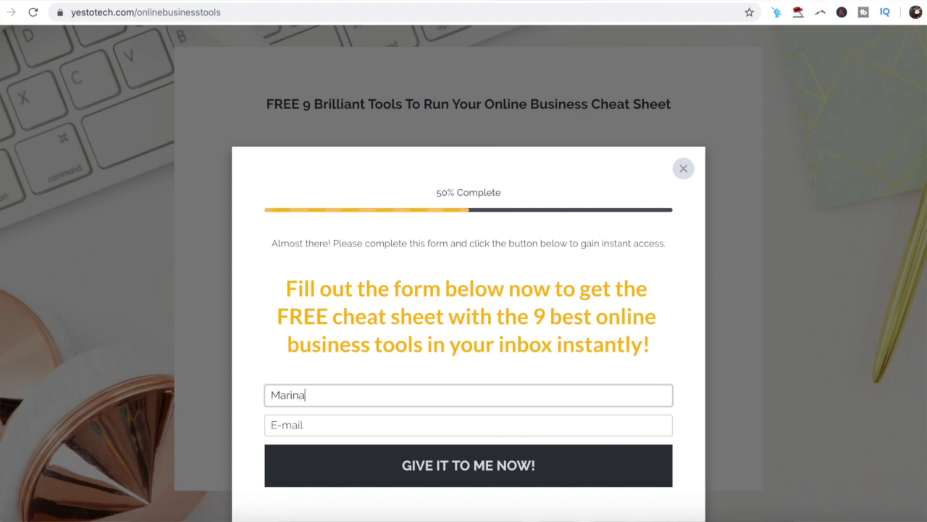
pyautogui.press('Tab')
pyautogui.write('m')
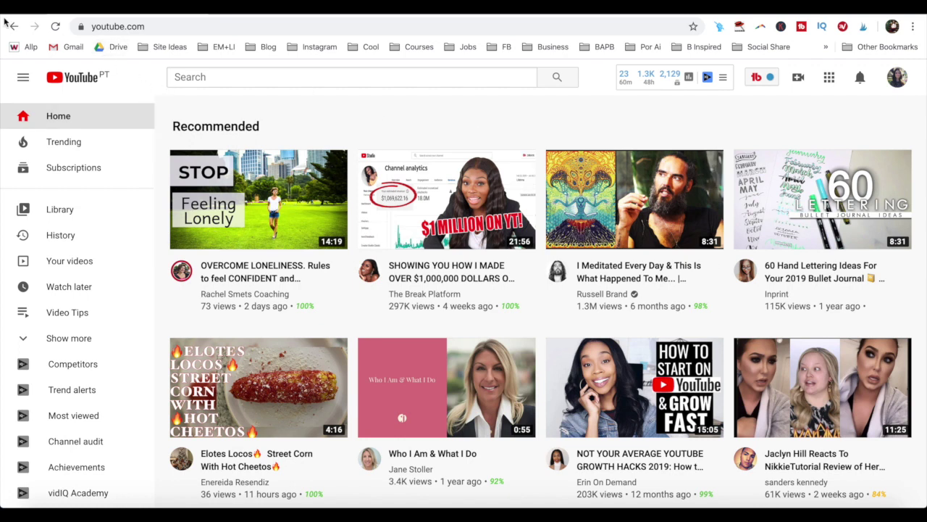
# Step: Go to YouTube Studio from the profile account menu
pyautogui.click(896, 84)
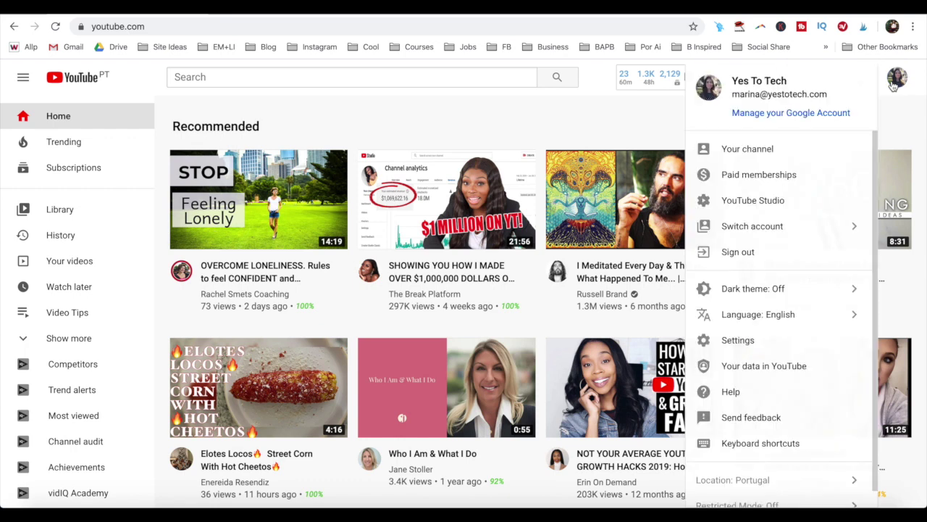
pyautogui.click(823, 201)
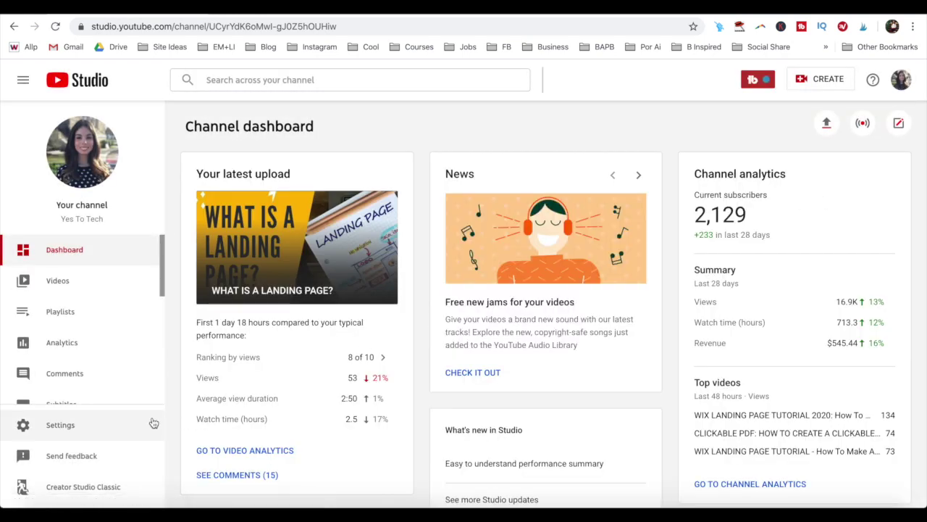
# Step: Open Settings > Channel > Branding to view the current video watermark
pyautogui.click(153, 423)
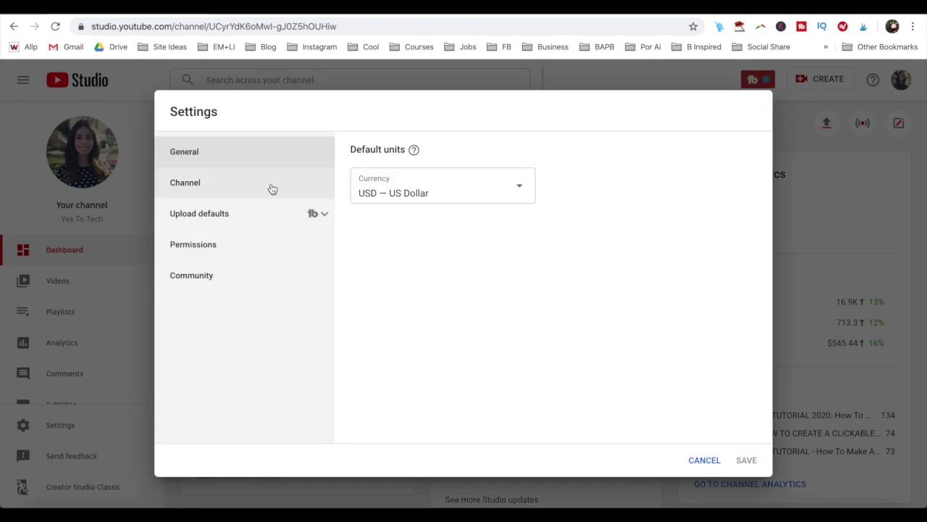
pyautogui.click(272, 191)
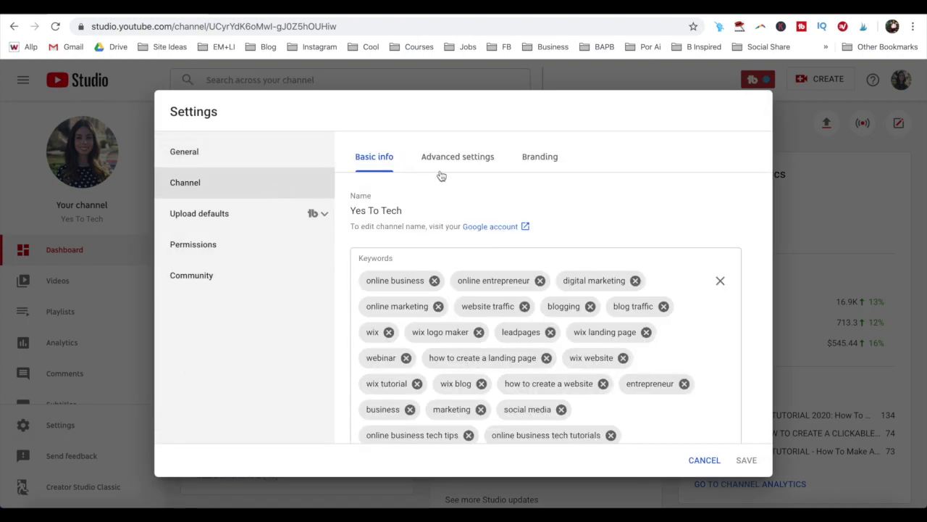
pyautogui.click(545, 165)
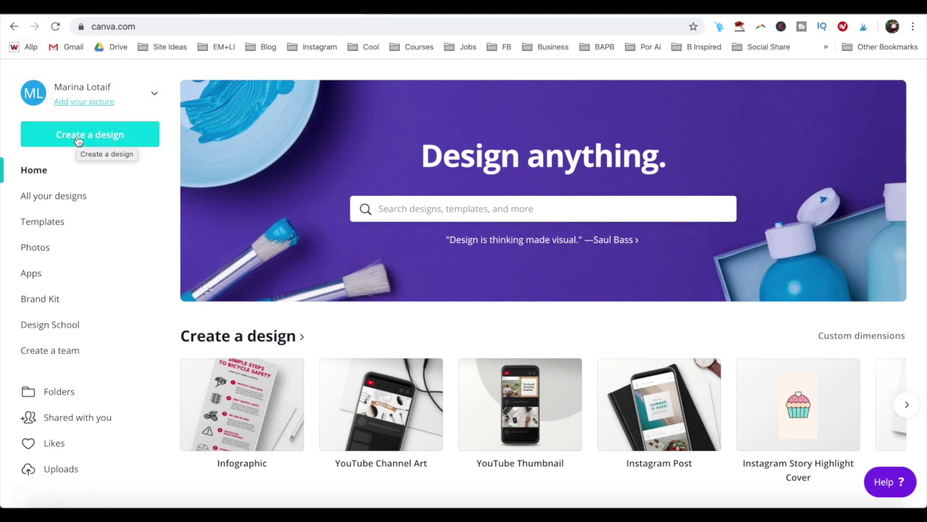
# Step: Create a custom-dimension Canva design of 150 × 150 px
pyautogui.click(80, 137)
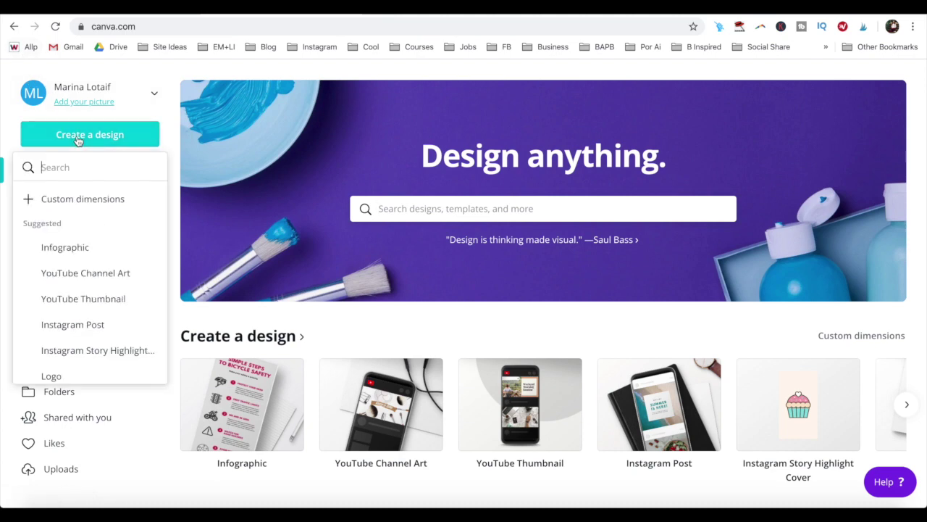
pyautogui.click(93, 200)
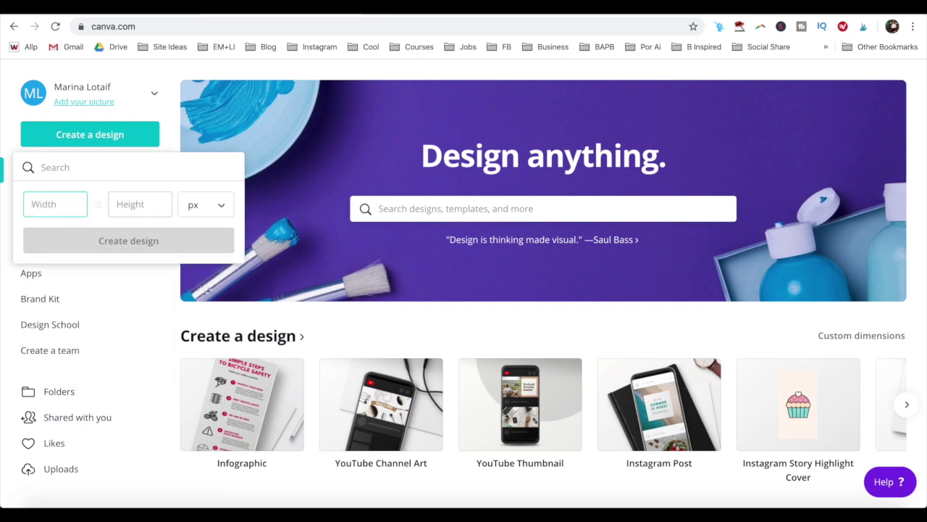
pyautogui.write('150')
pyautogui.click(125, 203)
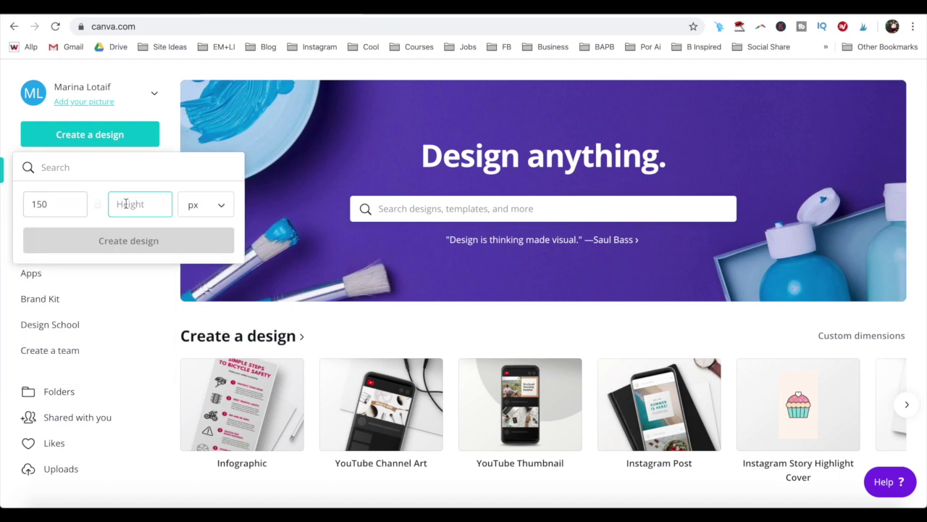
pyautogui.write('150')
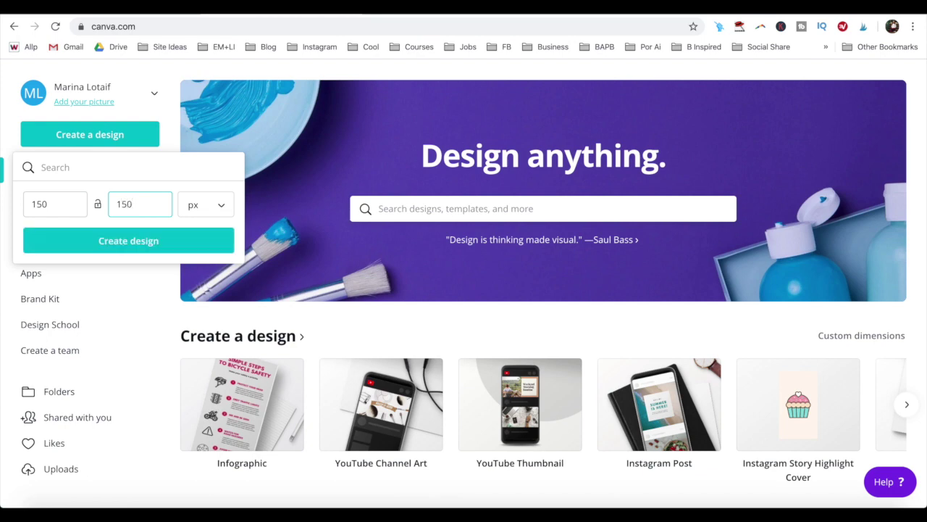
pyautogui.click(129, 246)
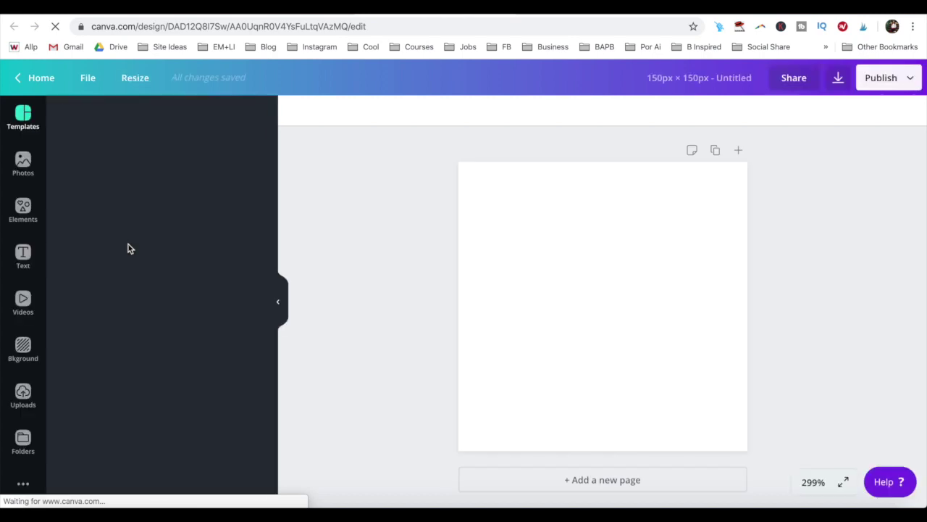
# Step: Place the red YouTube play-button icon from the youtube element search, and add a second page
pyautogui.click(29, 209)
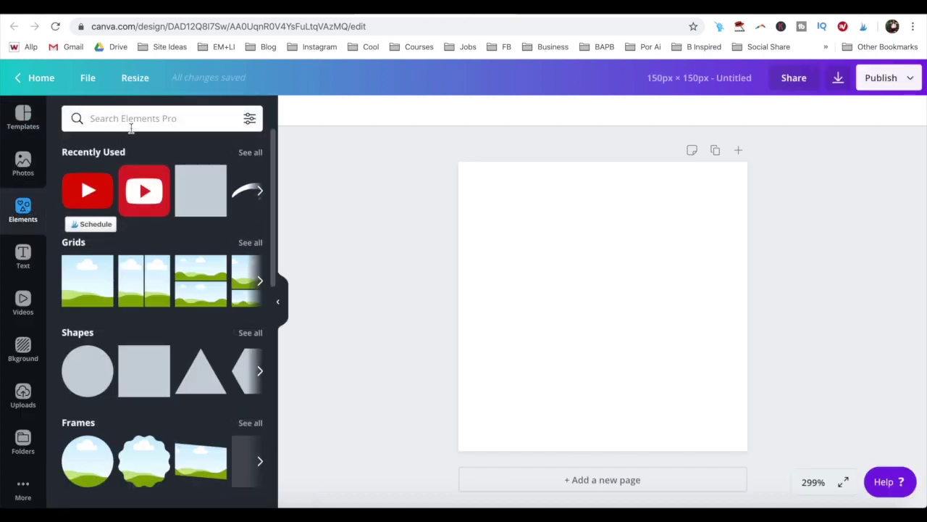
pyautogui.click(133, 121)
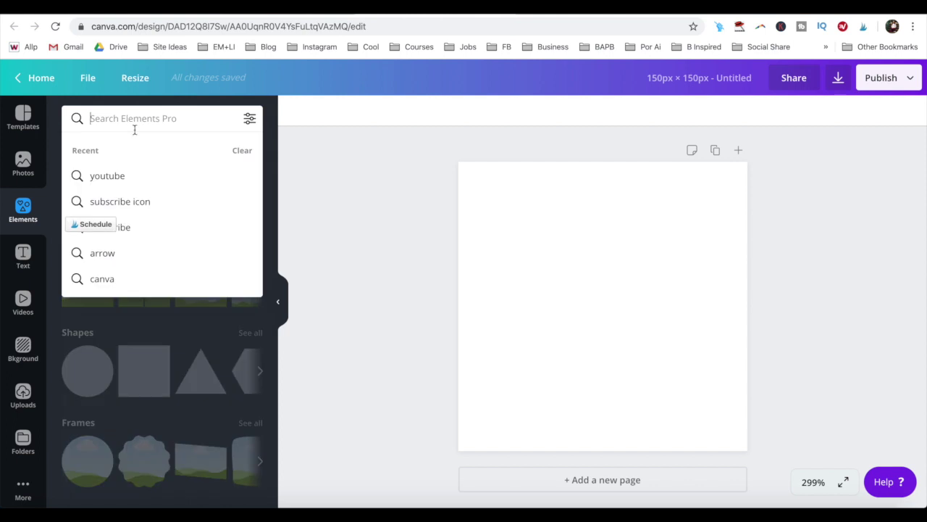
pyautogui.click(139, 175)
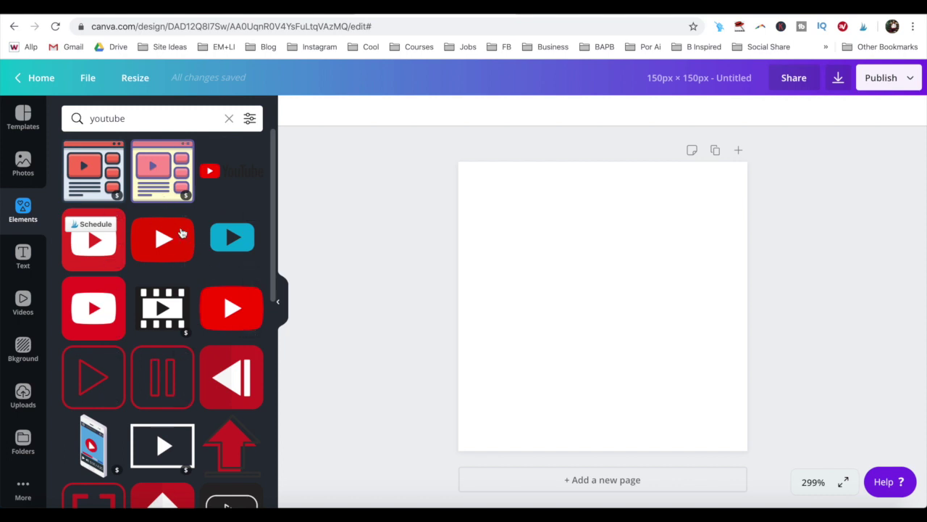
pyautogui.moveTo(162, 238)
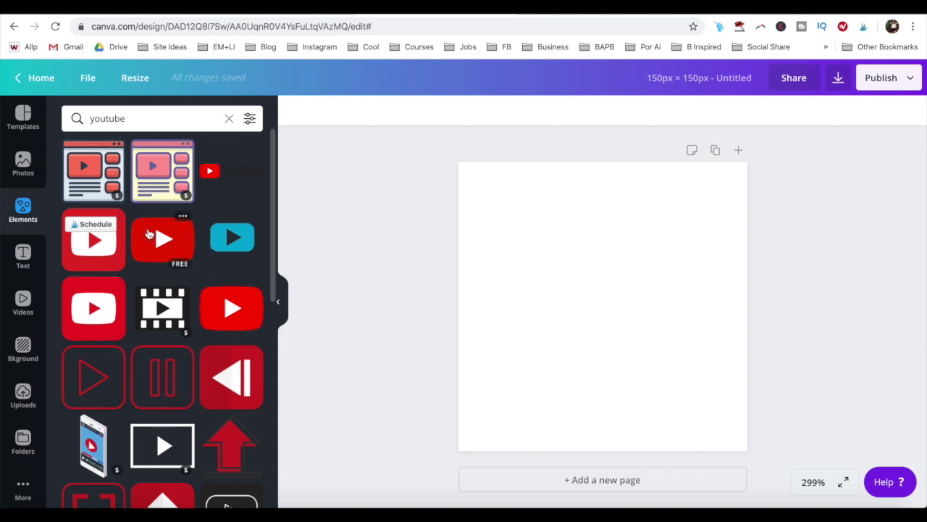
pyautogui.moveTo(93, 250)
pyautogui.mouseDown()
pyautogui.moveTo(546, 262)
pyautogui.moveTo(515, 232)
pyautogui.mouseUp()
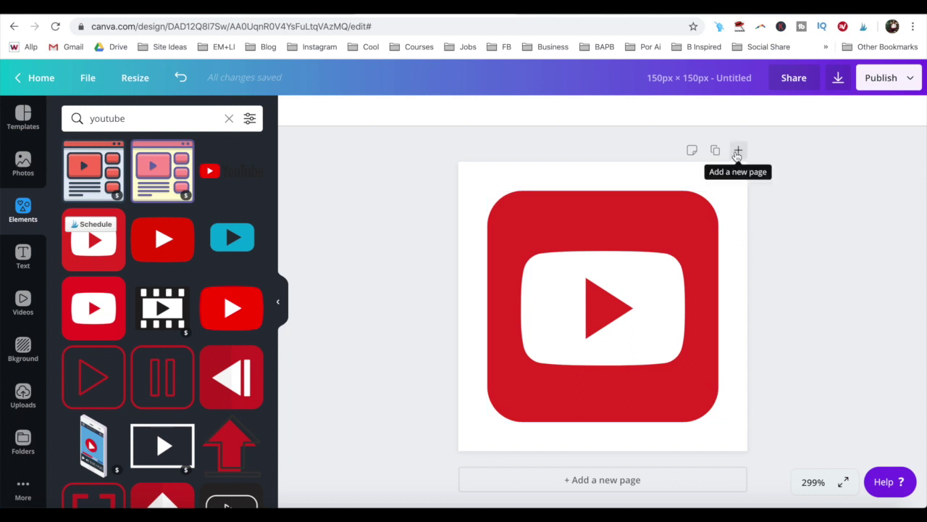
pyautogui.click(738, 150)
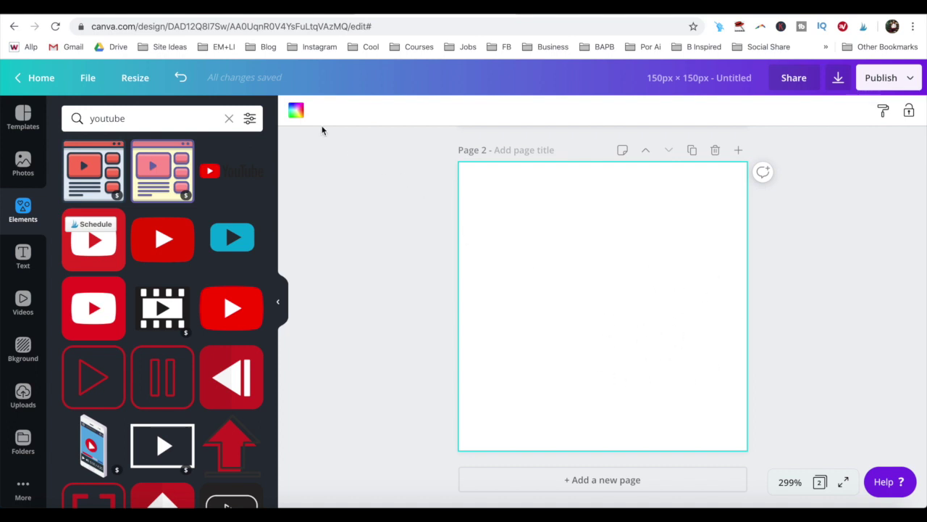
# Step: Give the second page a dark charcoal #2e333b background
pyautogui.click(297, 113)
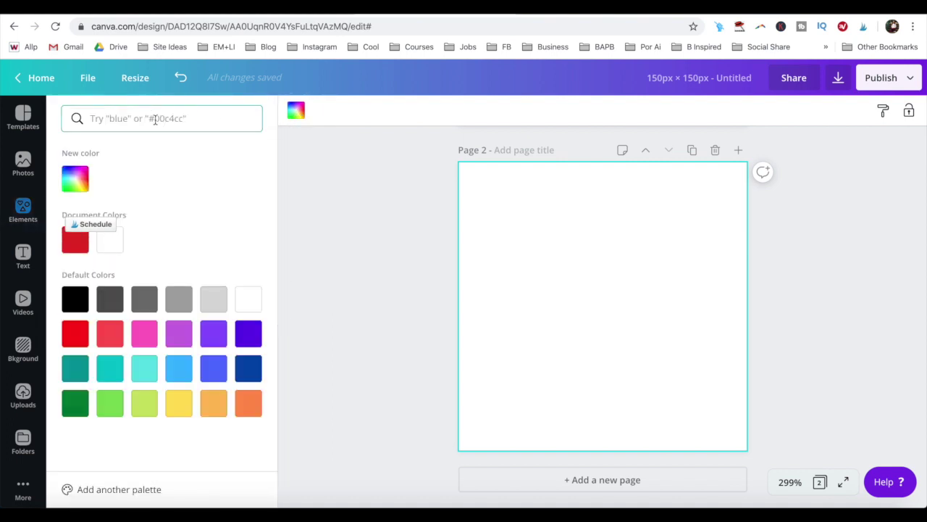
pyautogui.write('2e333')
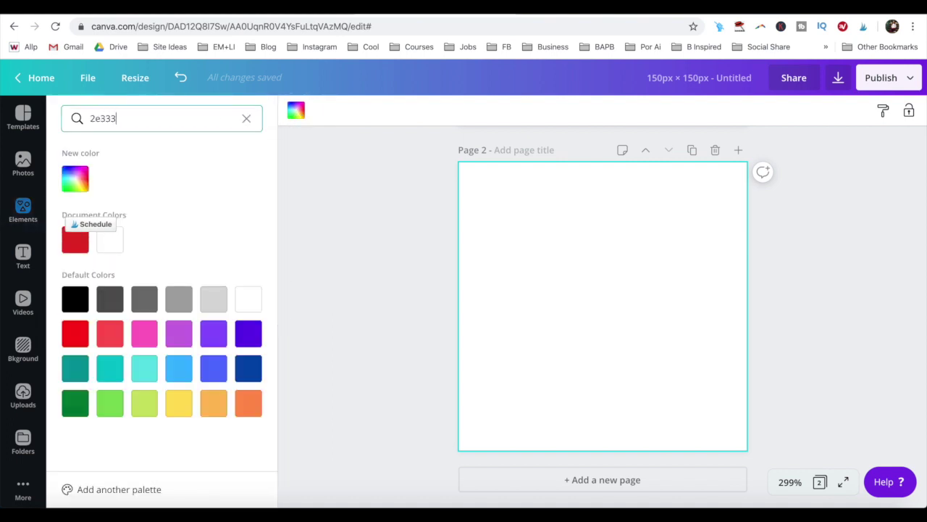
pyautogui.write('b')
pyautogui.click(76, 179)
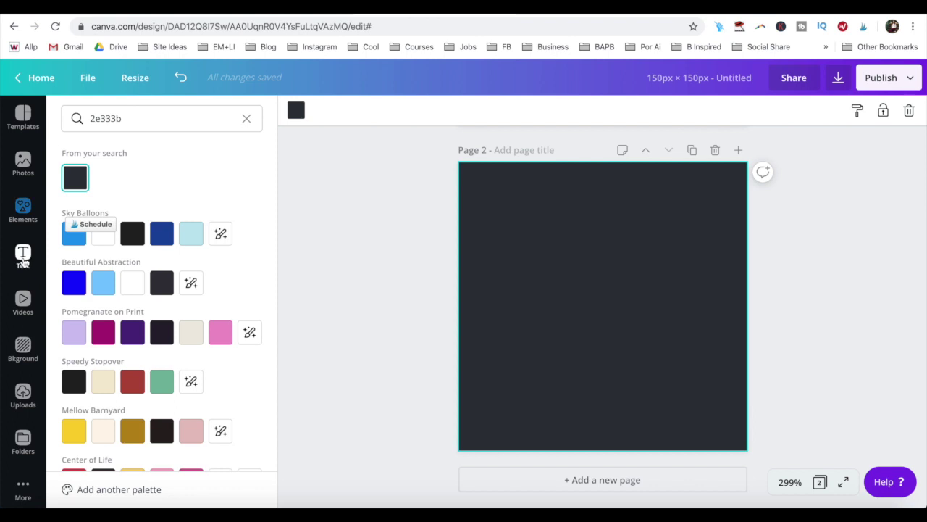
# Step: Add a heading text box coloured yellow #fcb900
pyautogui.click(24, 257)
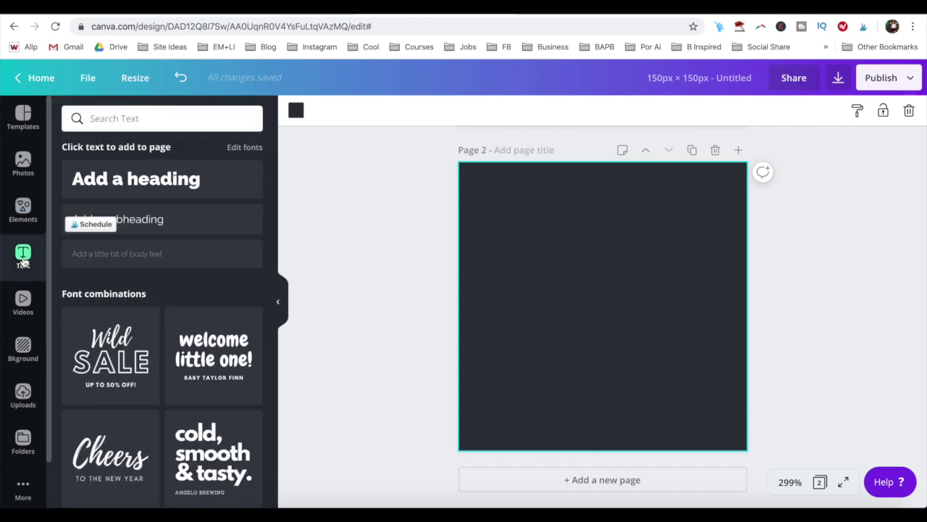
pyautogui.click(154, 180)
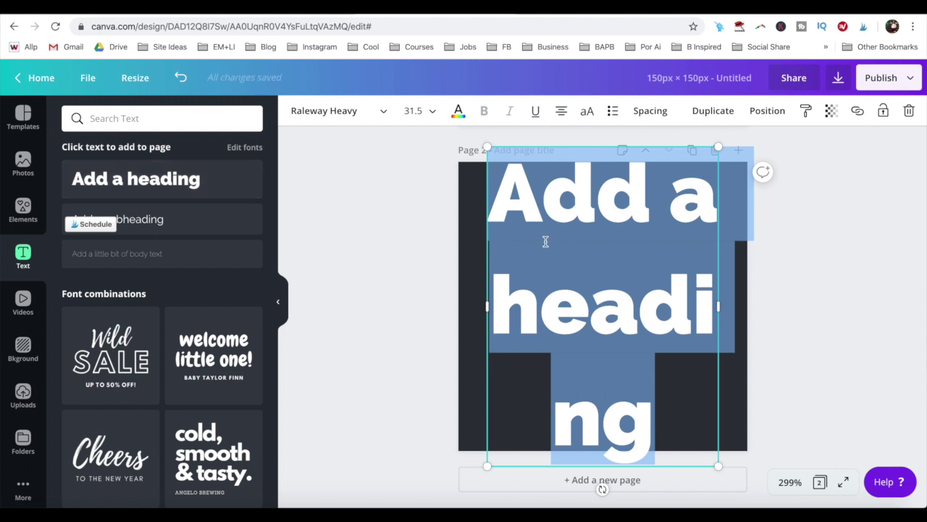
pyautogui.click(458, 112)
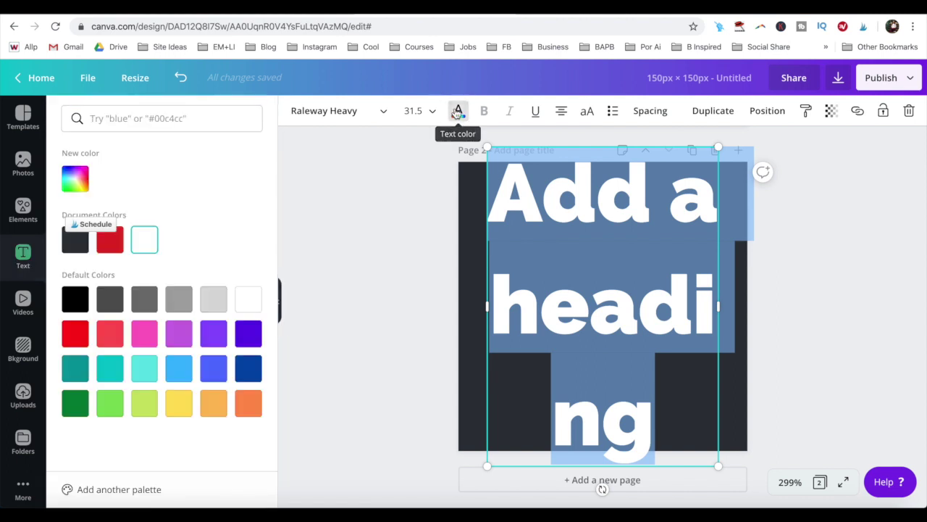
pyautogui.click(234, 118)
pyautogui.write('f')
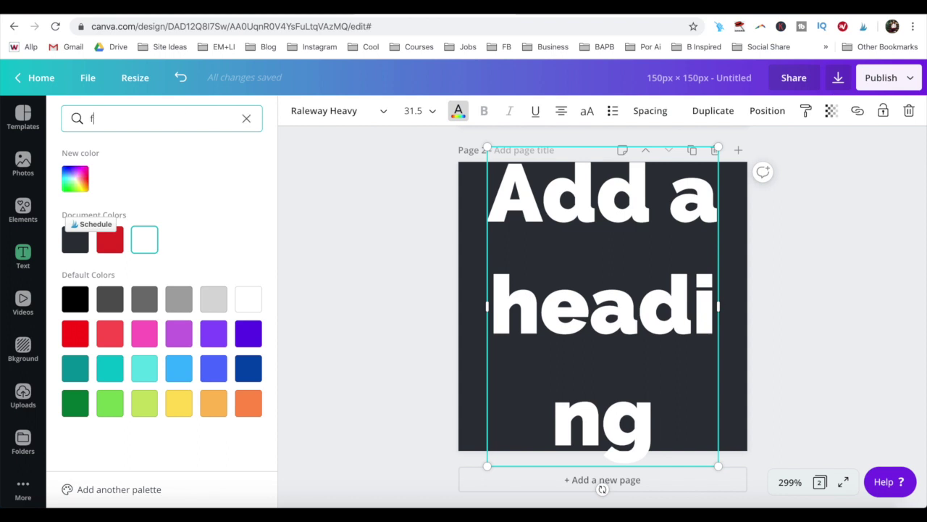
pyautogui.write('cb900')
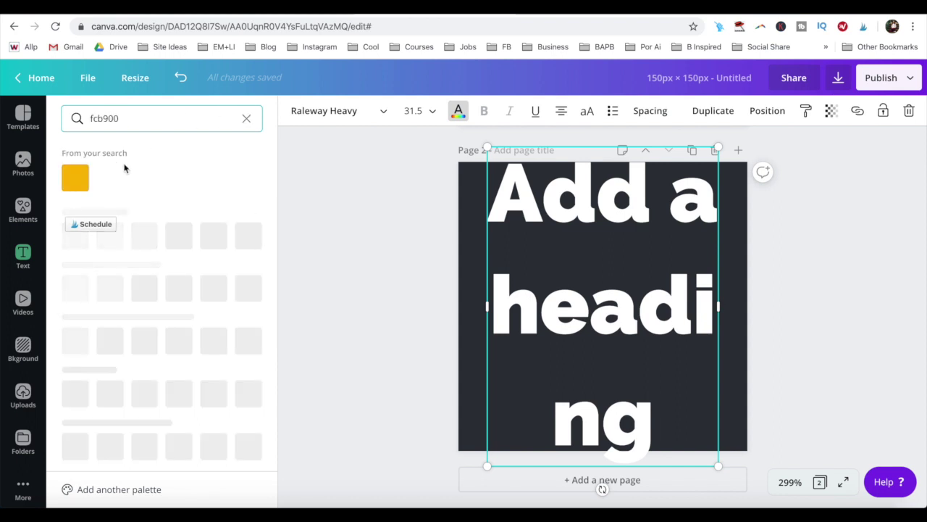
pyautogui.click(73, 179)
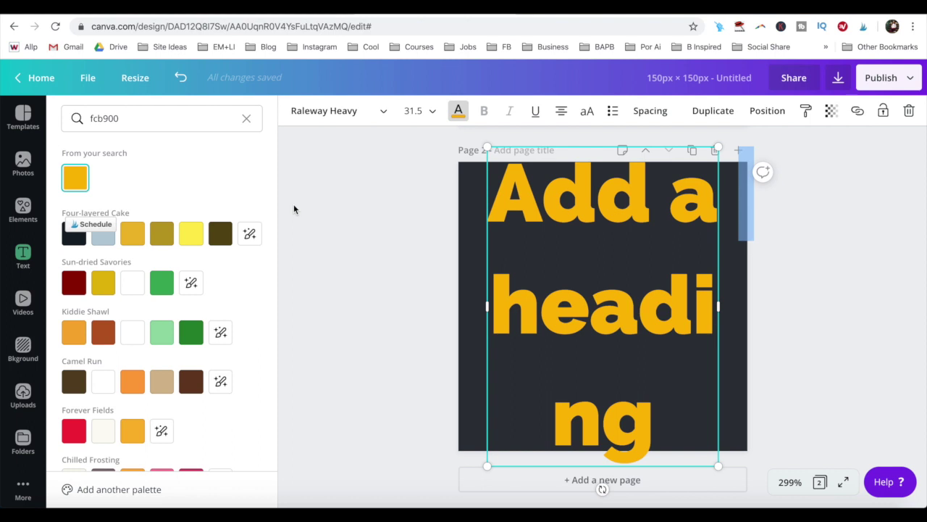
# Step: Replace the heading with 'click', 'here', 'to' on three lines
pyautogui.doubleClick(529, 284)
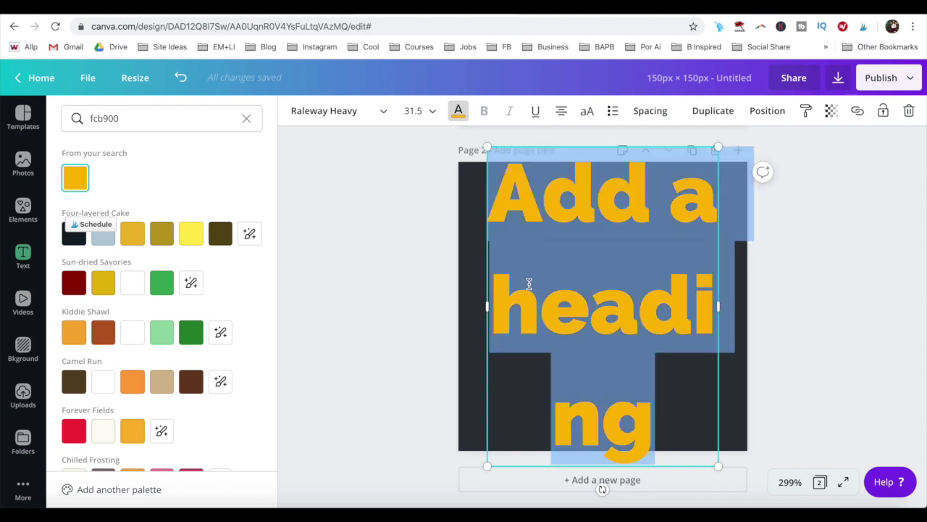
pyautogui.write('clic')
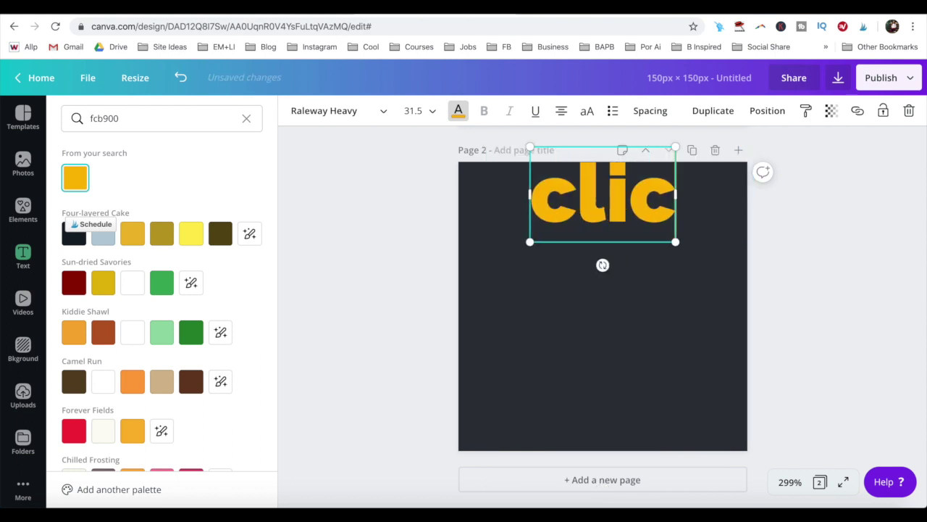
pyautogui.write('k')
pyautogui.press('Return')
pyautogui.write('here')
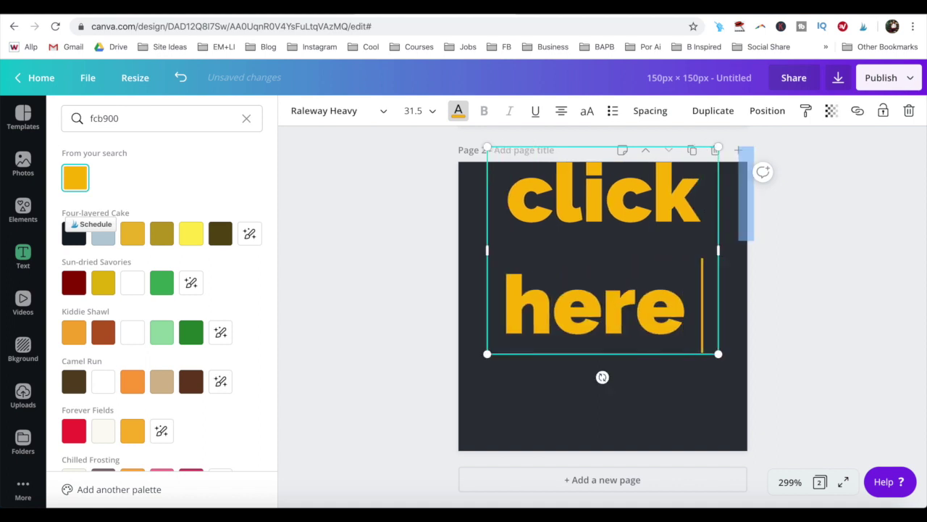
pyautogui.press('Return')
pyautogui.write('to')
# Step: Set the text to size 14 and move it slightly down from the top edge
pyautogui.moveTo(507, 174)
pyautogui.mouseDown()
pyautogui.moveTo(567, 237)
pyautogui.moveTo(633, 369)
pyautogui.mouseUp()
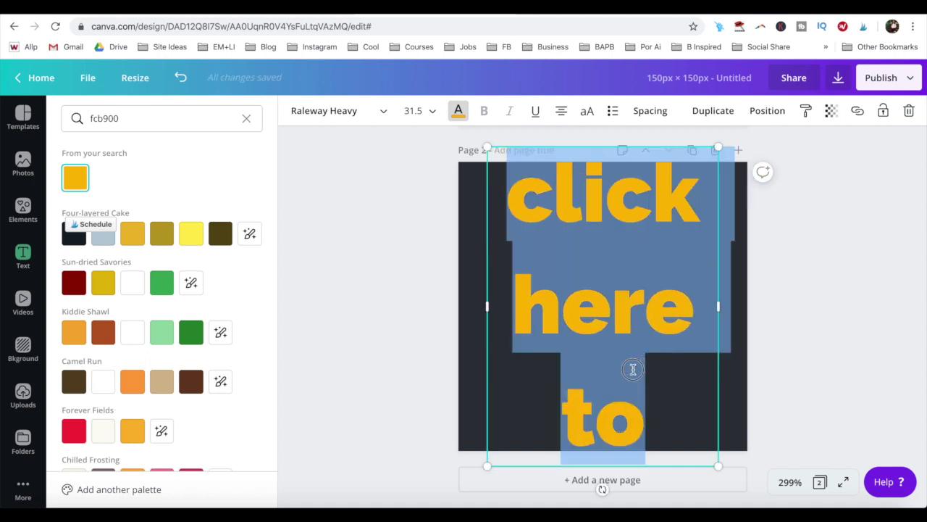
pyautogui.click(431, 112)
pyautogui.click(426, 247)
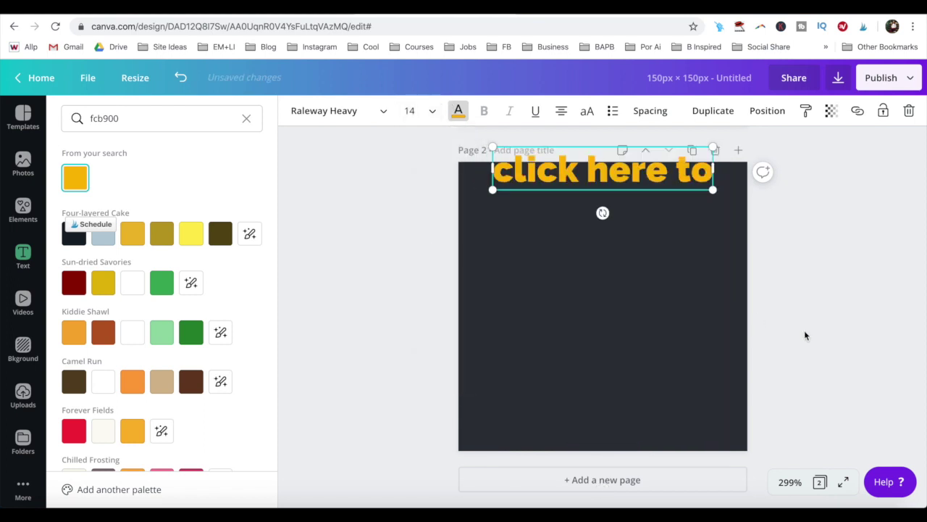
pyautogui.click(704, 243)
pyautogui.moveTo(642, 174)
pyautogui.mouseDown()
pyautogui.moveTo(641, 231)
pyautogui.moveTo(642, 219)
pyautogui.mouseUp()
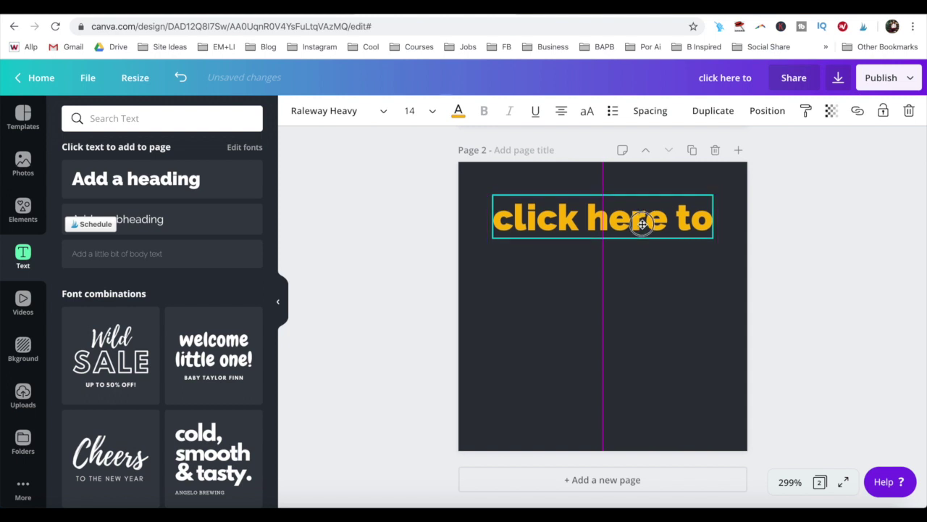
pyautogui.click(796, 252)
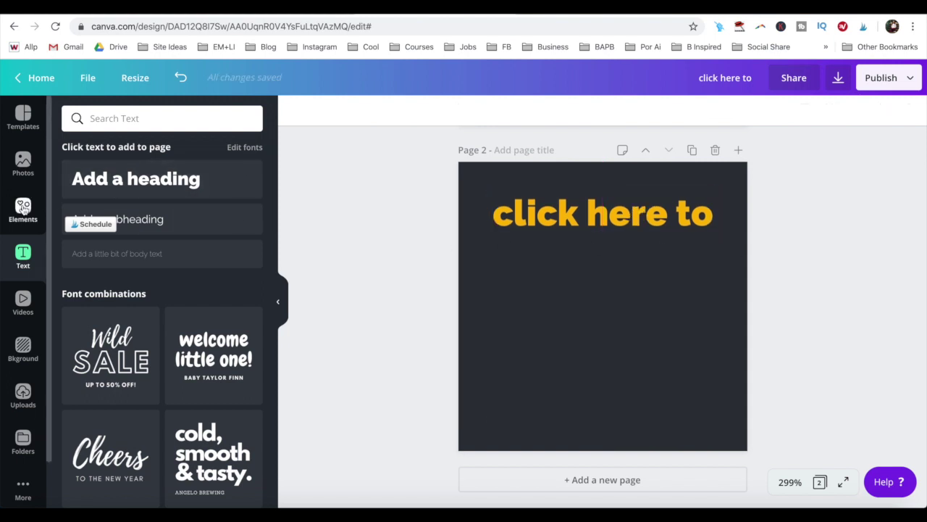
# Step: Add the play-button icon, recolour it yellow, and enlarge it centred below the text
pyautogui.click(22, 209)
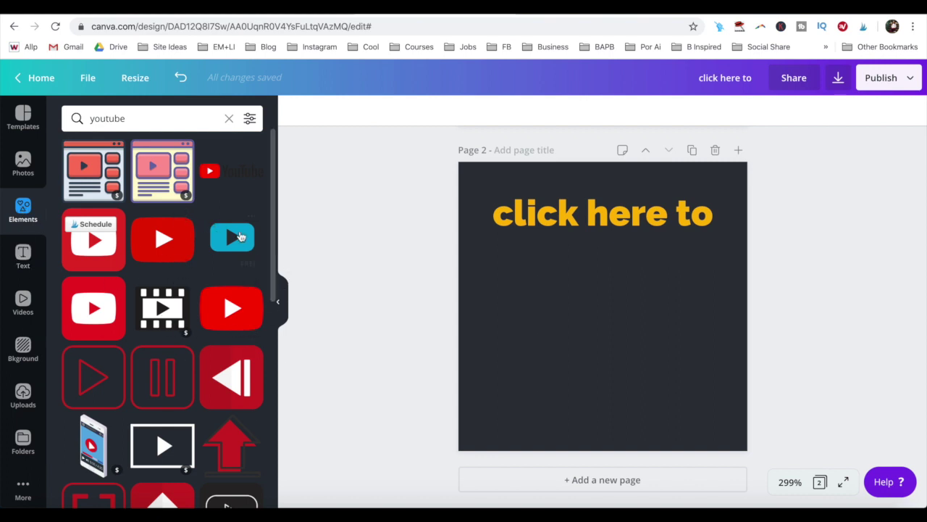
pyautogui.click(166, 242)
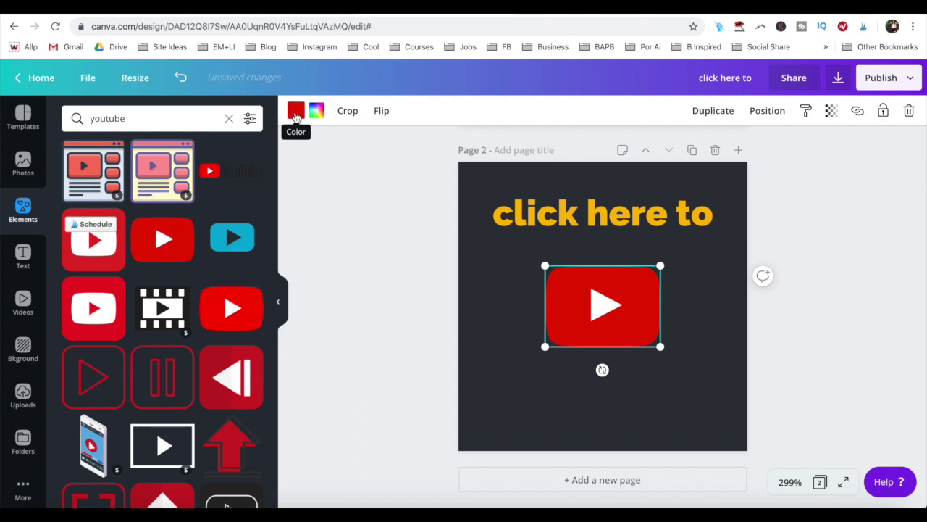
pyautogui.click(295, 113)
pyautogui.click(178, 240)
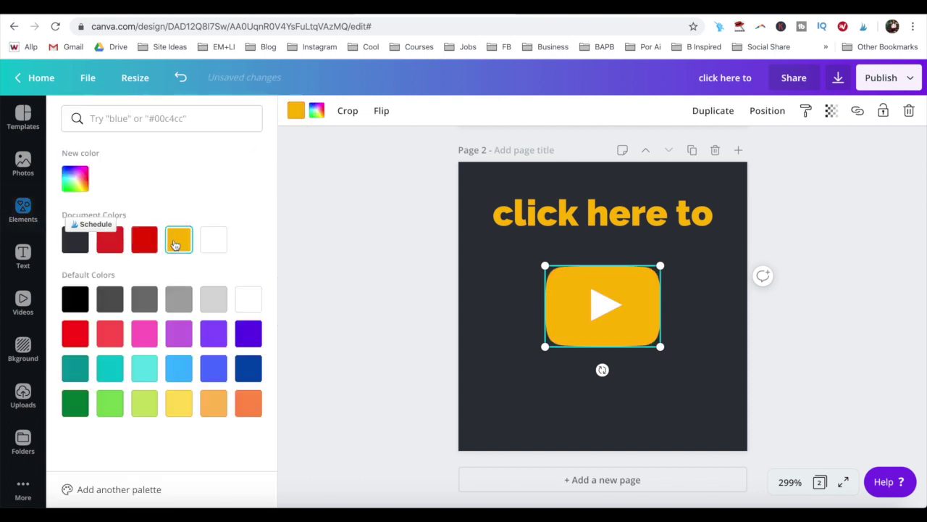
pyautogui.moveTo(544, 348); pyautogui.dragTo(510, 423)
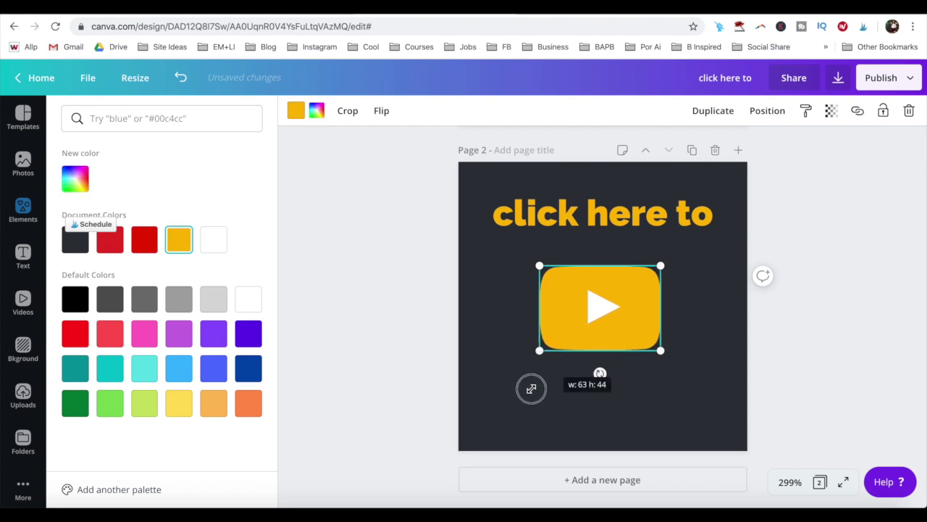
pyautogui.moveTo(560, 335); pyautogui.dragTo(590, 315)
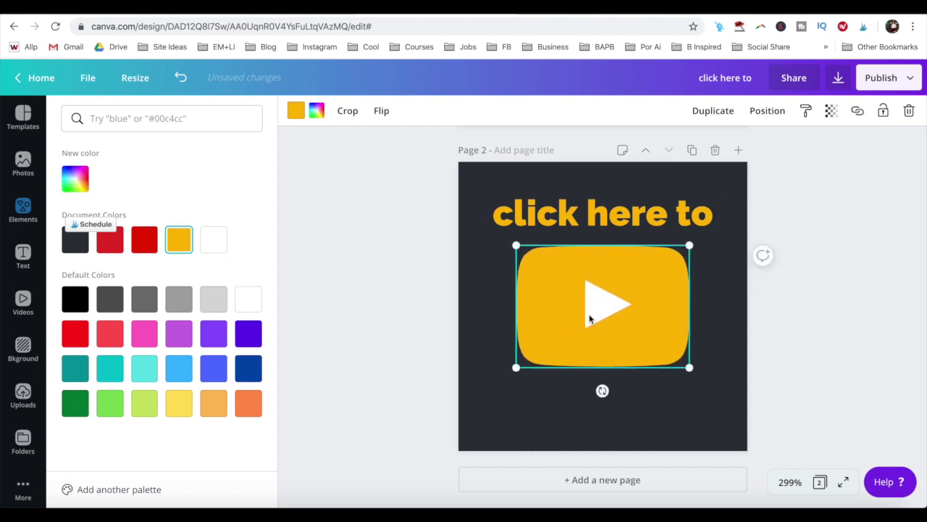
pyautogui.moveTo(924, 399); pyautogui.dragTo(924, 391)
# Step: Review both pages and rename the design to 'YouTube Watermark'
pyautogui.scroll(5, 924, 389)
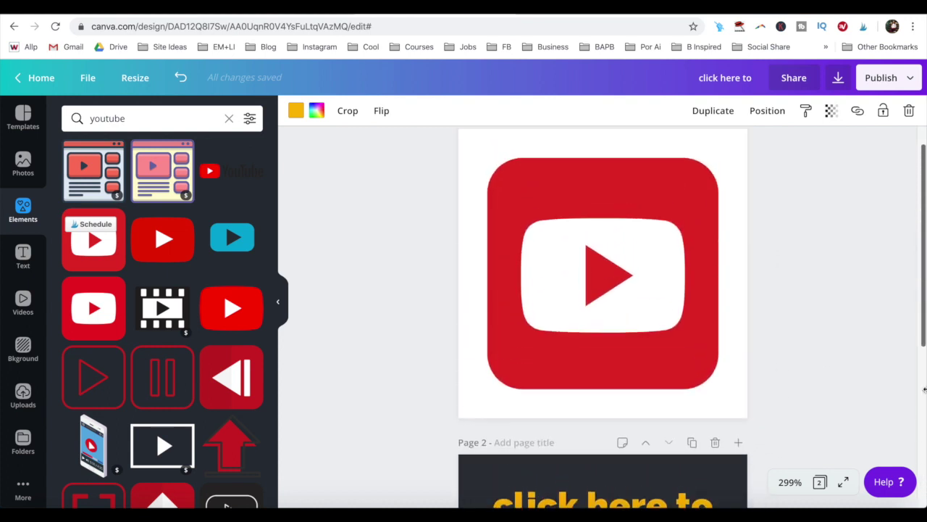
pyautogui.scroll(-1, 924, 389)
pyautogui.scroll(-1, 925, 390)
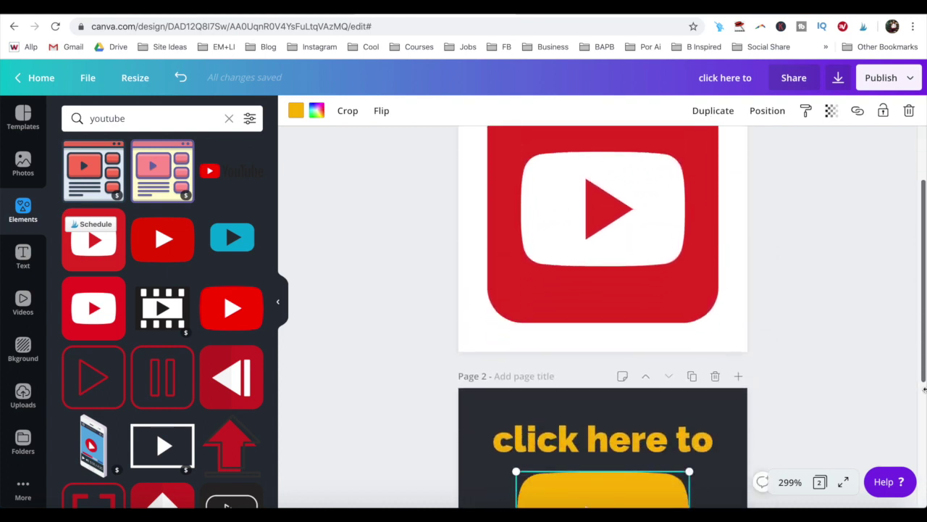
pyautogui.scroll(-2, 925, 390)
pyautogui.scroll(-1, 924, 390)
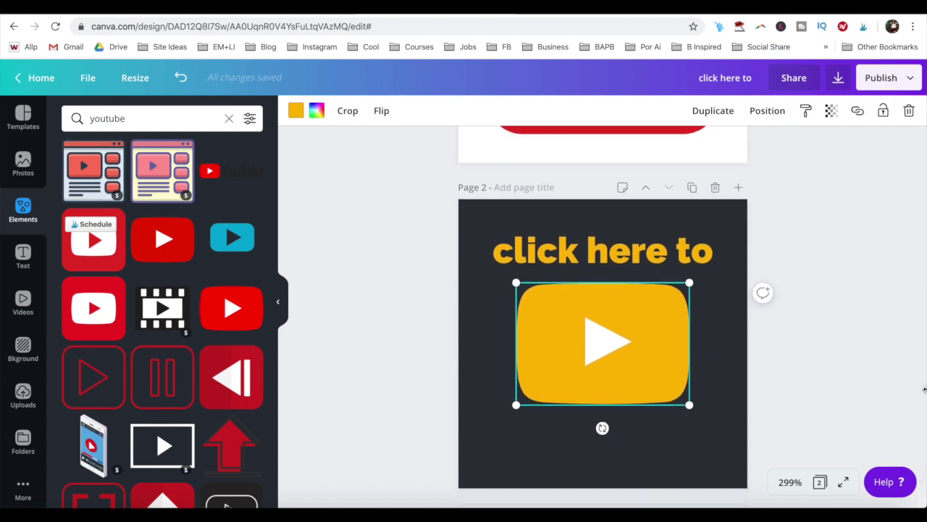
pyautogui.scroll(3, 924, 390)
pyautogui.scroll(2, 924, 390)
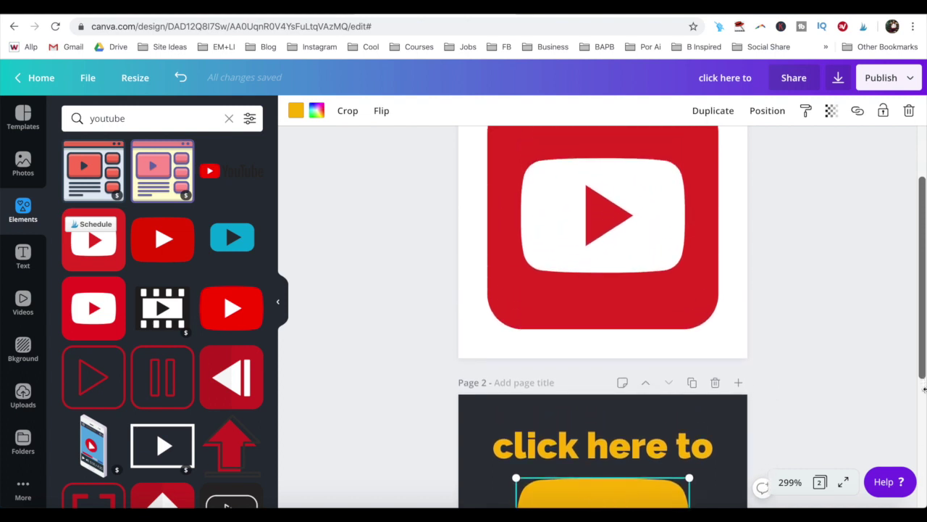
pyautogui.scroll(-1, 924, 389)
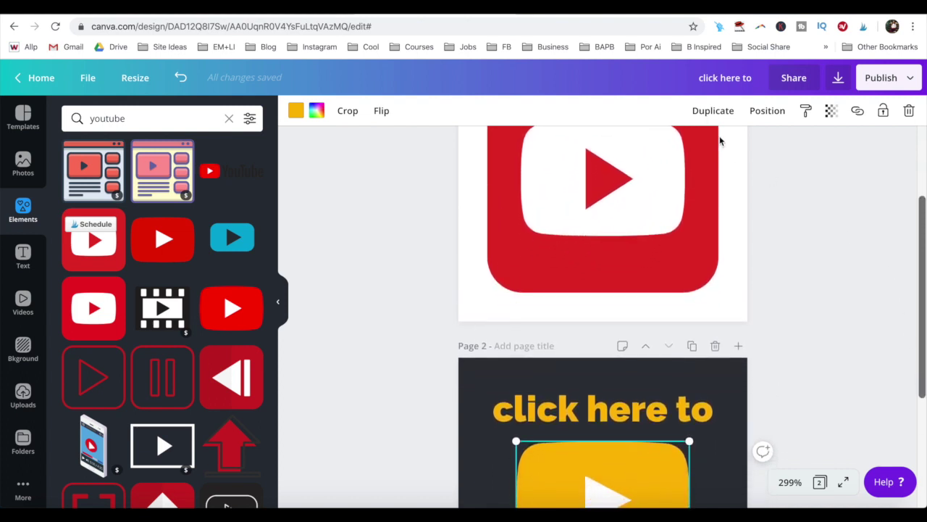
pyautogui.click(719, 78)
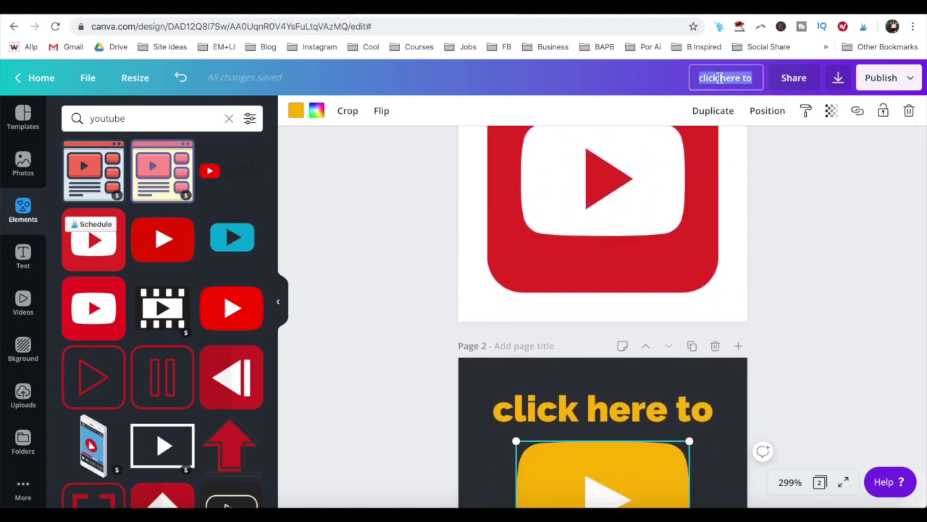
pyautogui.press('BackSpace')
pyautogui.write('You')
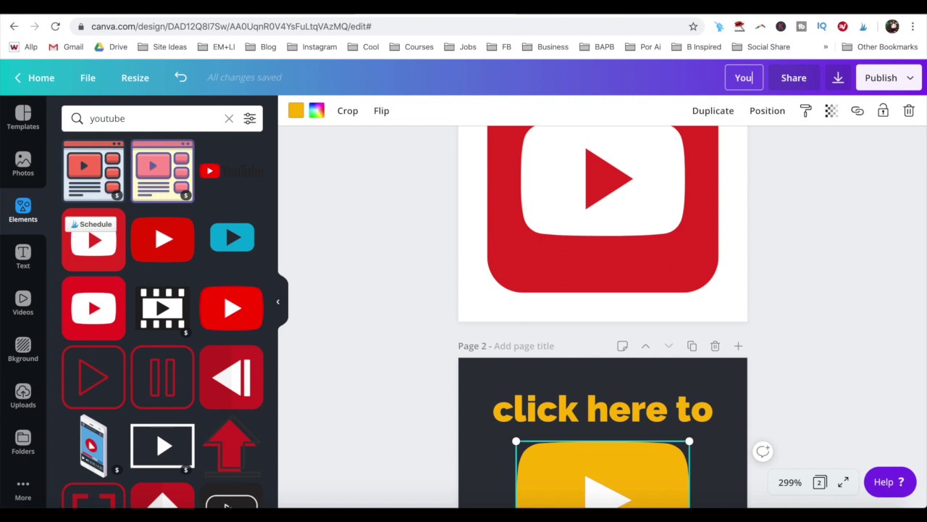
pyautogui.write('Tube Waterm')
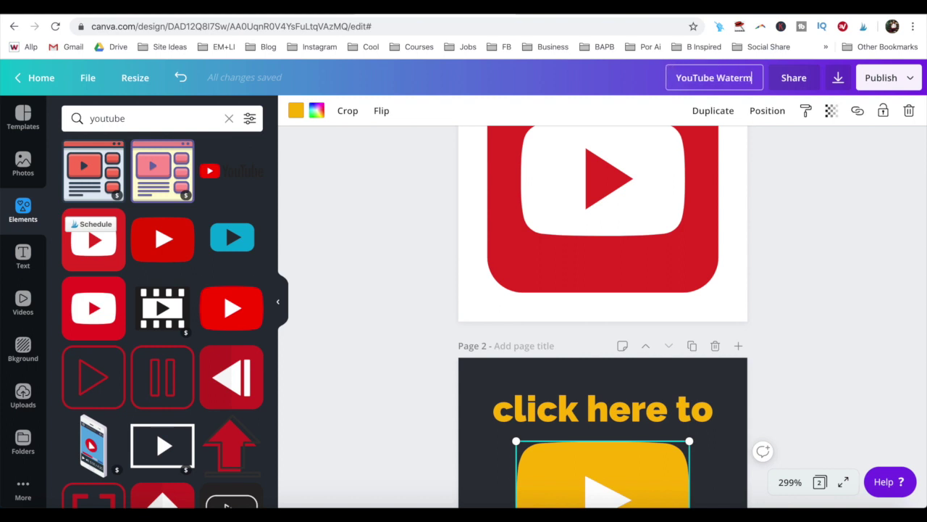
pyautogui.write('ark')
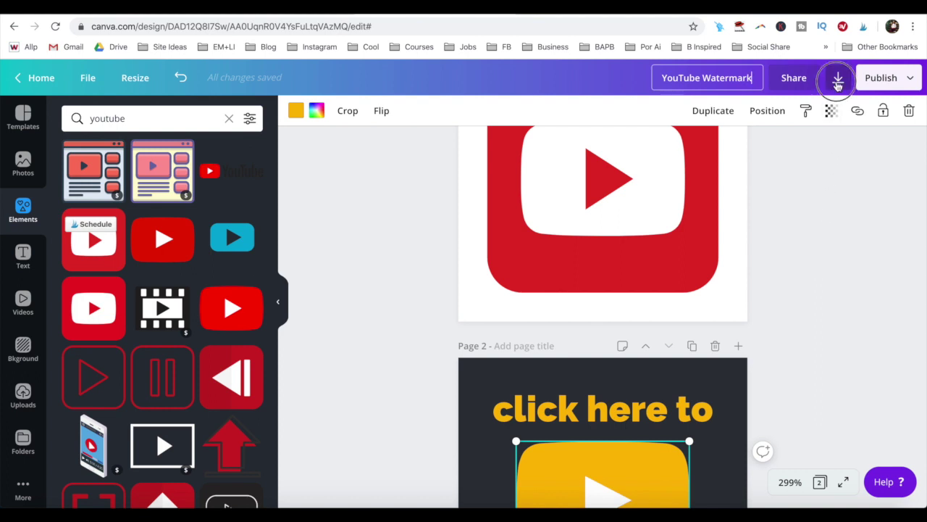
pyautogui.click(837, 80)
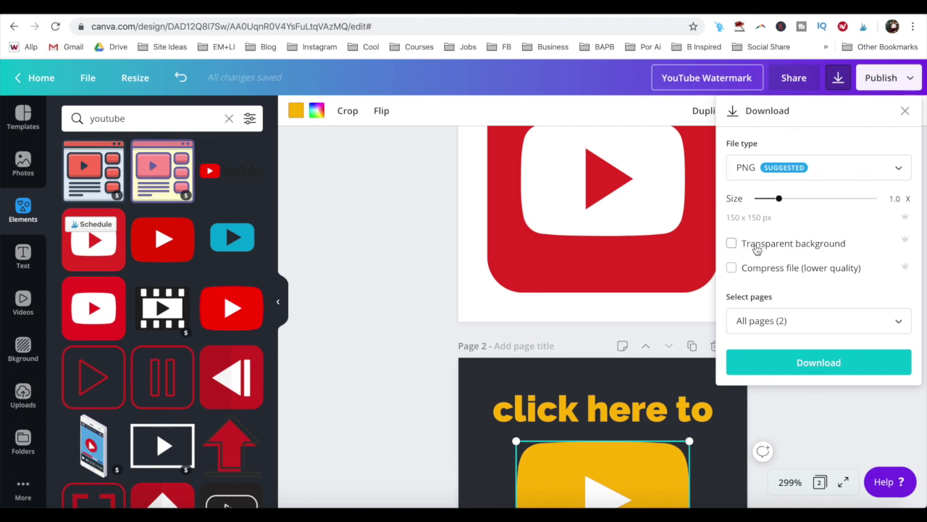
# Step: Download both pages as transparent-background PNGs and open the downloaded files
pyautogui.click(757, 248)
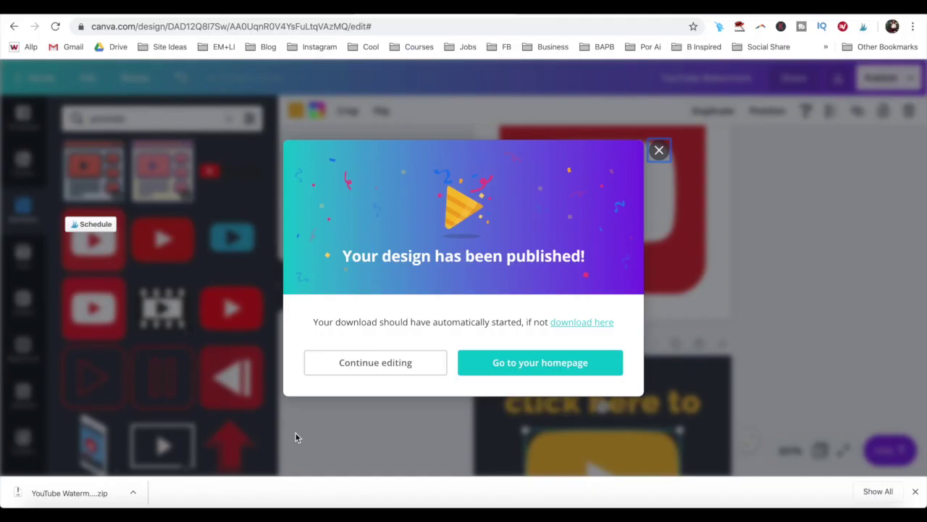
pyautogui.click(64, 488)
# Step: Preview 1.png and 2.png in the extracted YouTube Watermark (1) folder
pyautogui.click(461, 108)
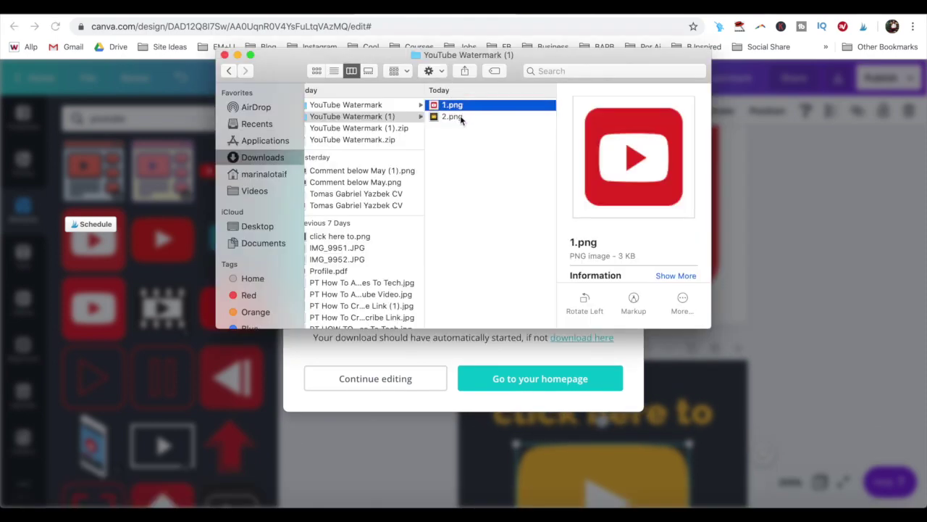
pyautogui.click(461, 118)
pyautogui.click(465, 106)
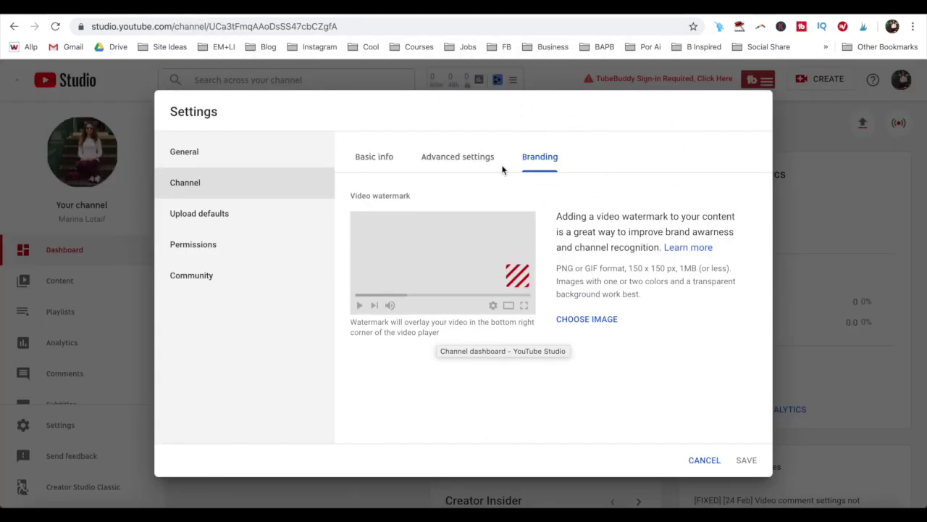
# Step: Upload 2.png, the yellow 'click here to' design, as the channel watermark image
pyautogui.click(595, 320)
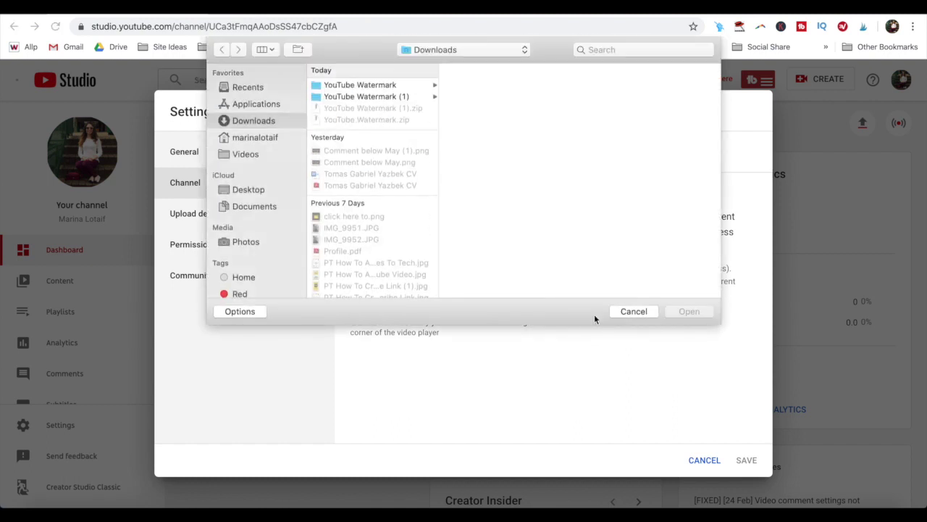
pyautogui.click(430, 99)
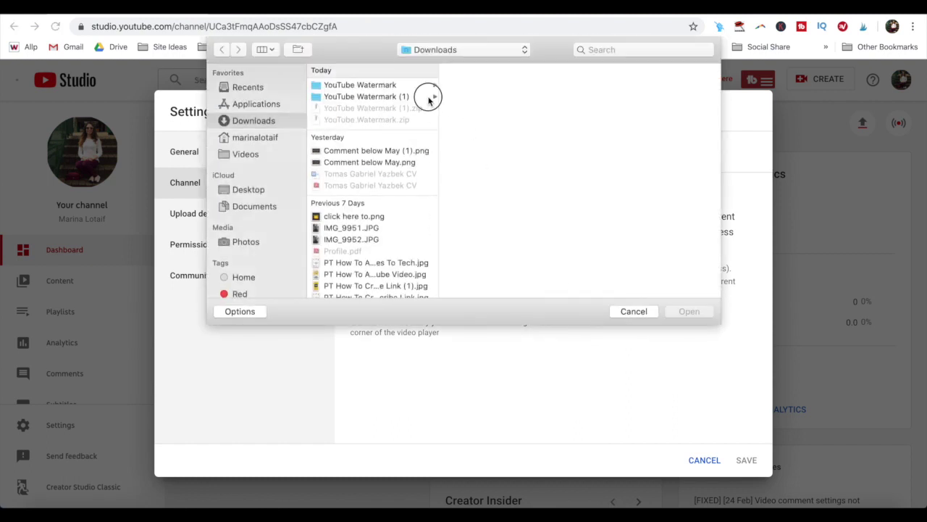
pyautogui.click(509, 98)
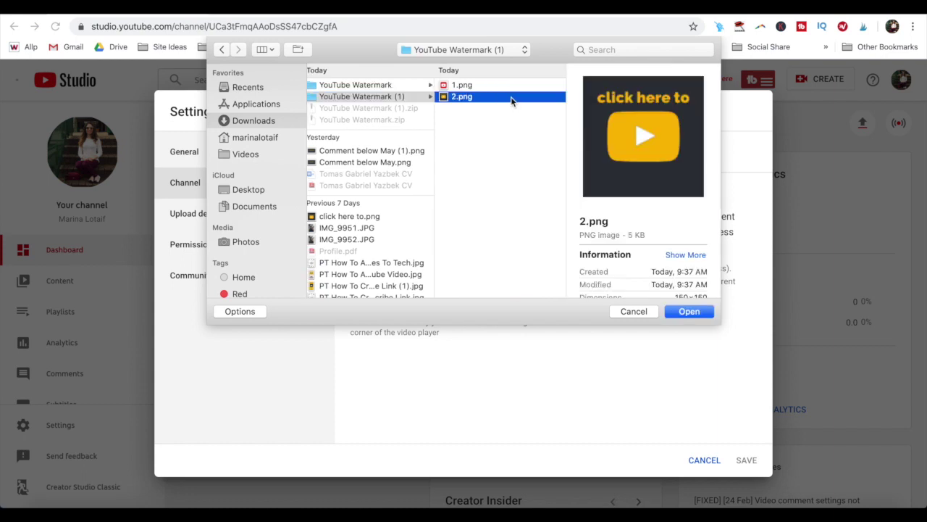
pyautogui.click(688, 312)
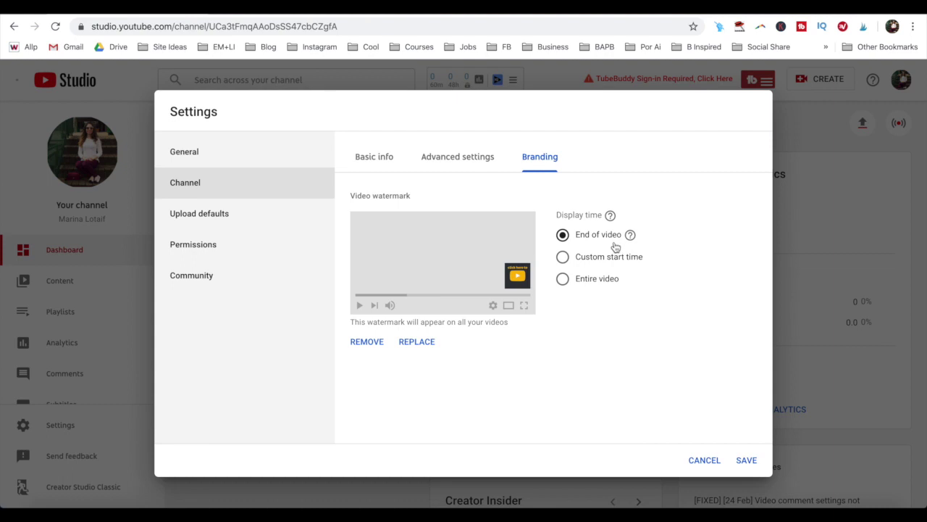
# Step: Set the watermark display time to Entire video and save the branding settings
pyautogui.click(562, 258)
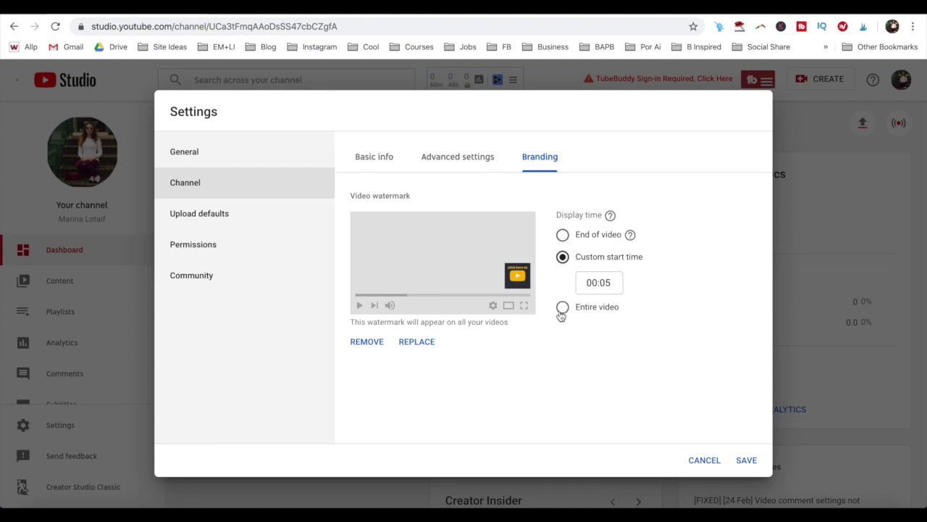
pyautogui.click(561, 312)
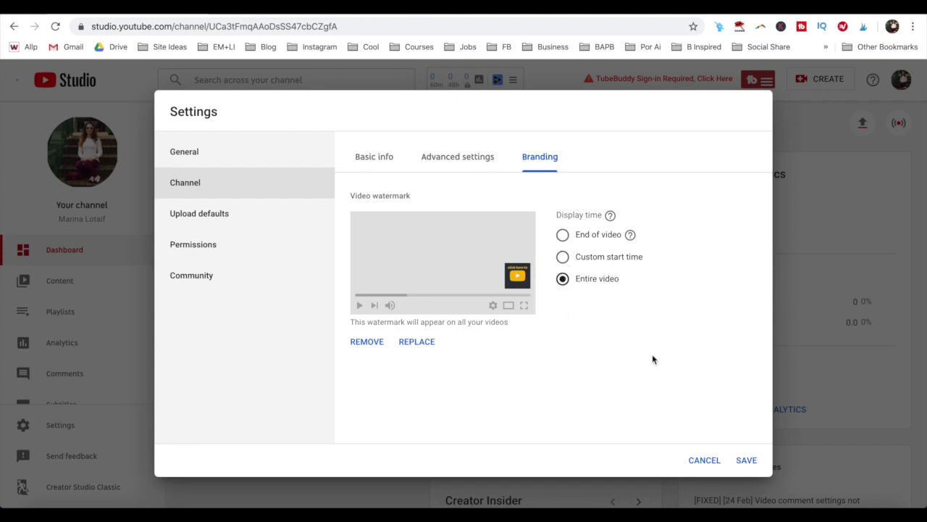
pyautogui.click(744, 462)
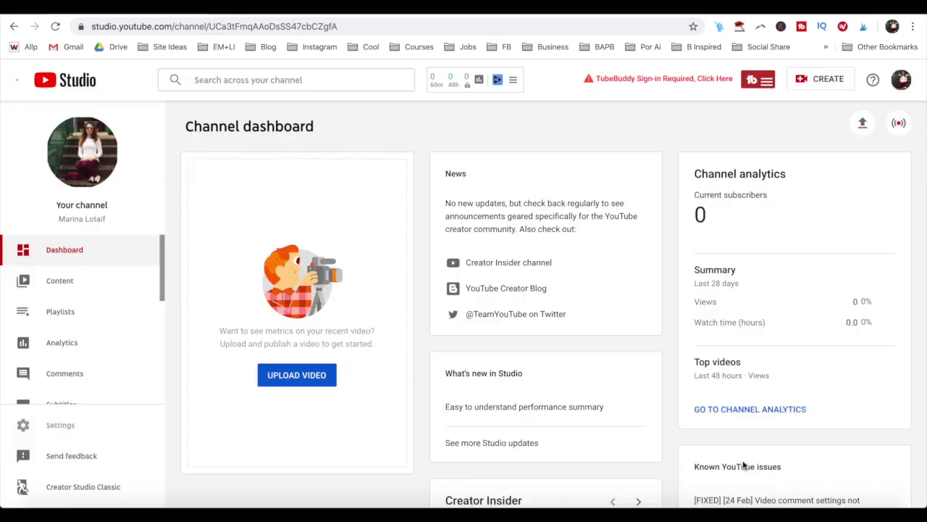